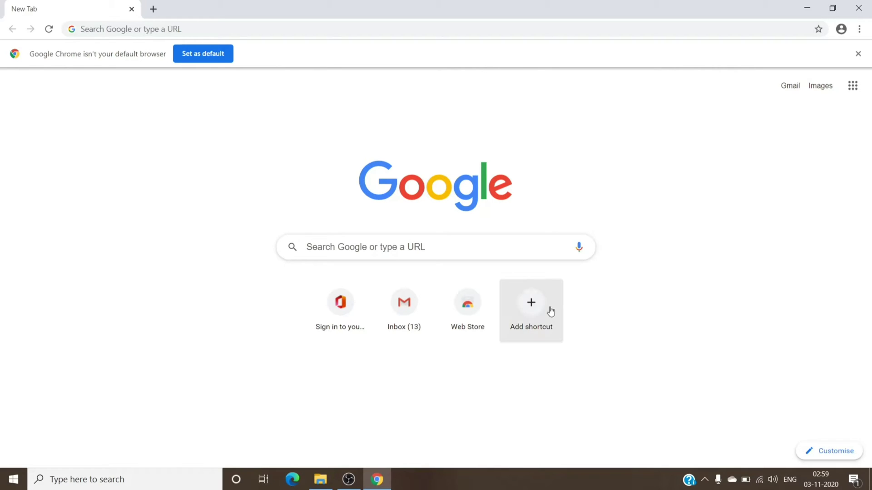
- Search Chrome for 'smtp relay' from the address bar
click(189, 29)
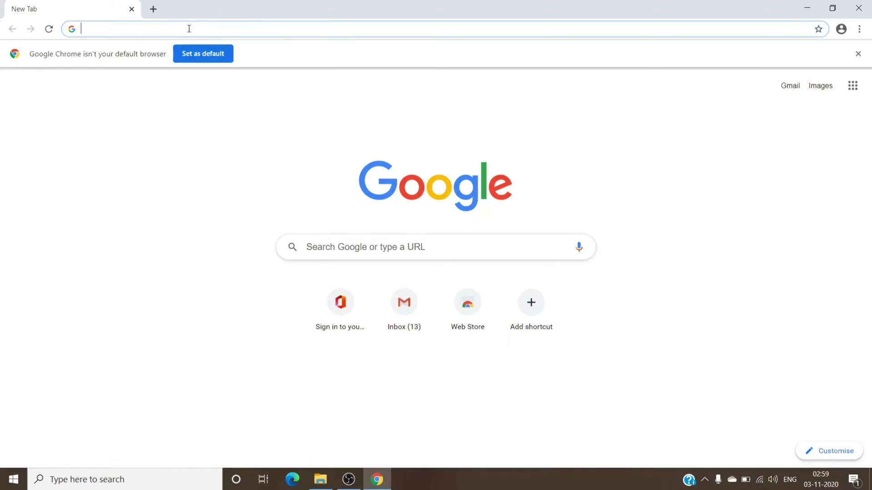
text(s)
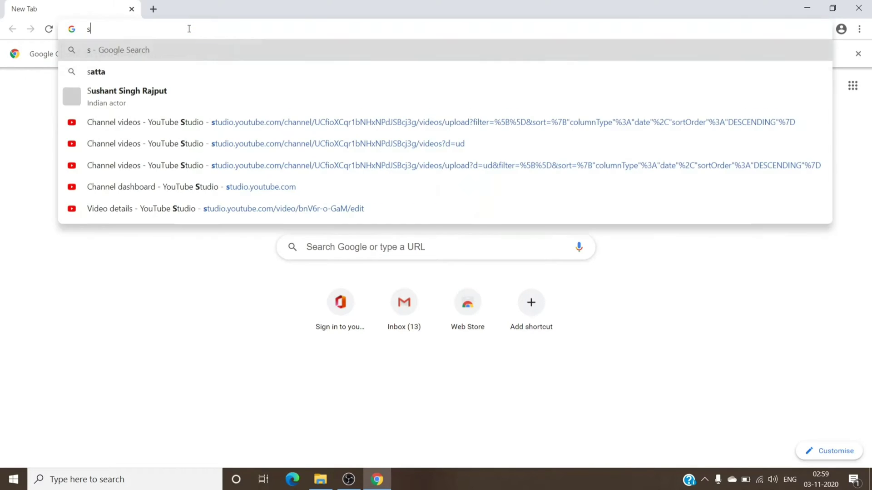
text(mtp )
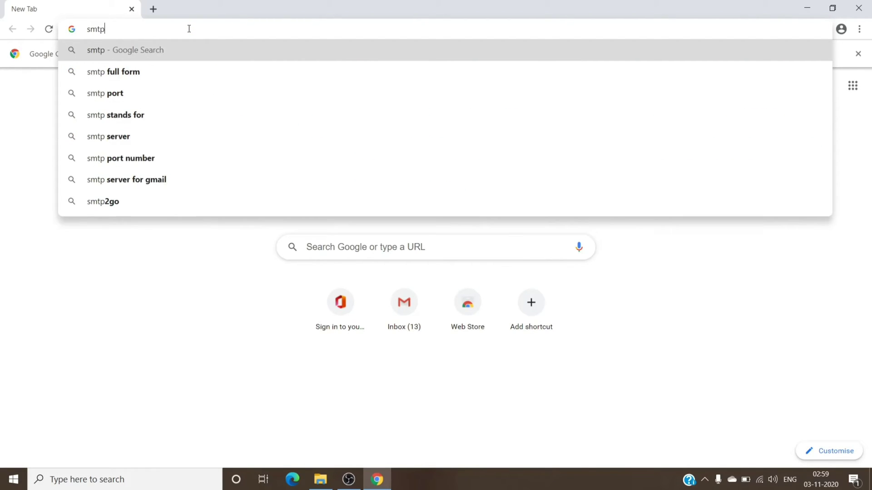
text(r)
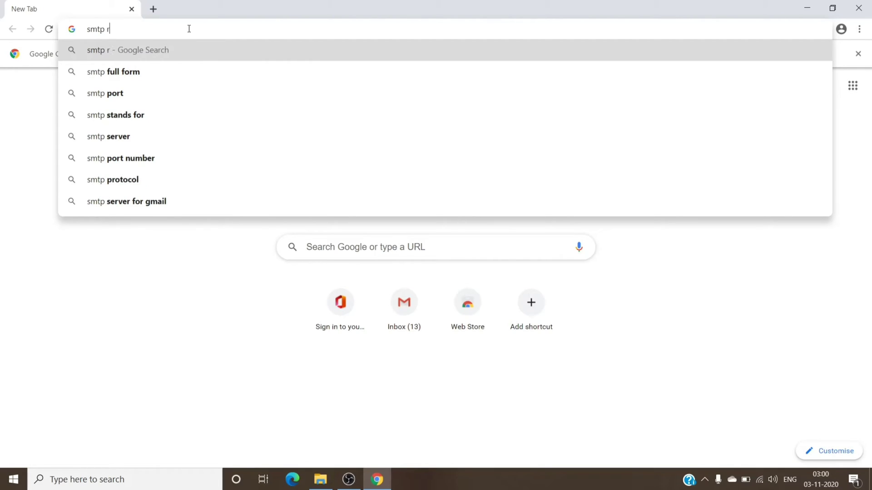
text(elay)
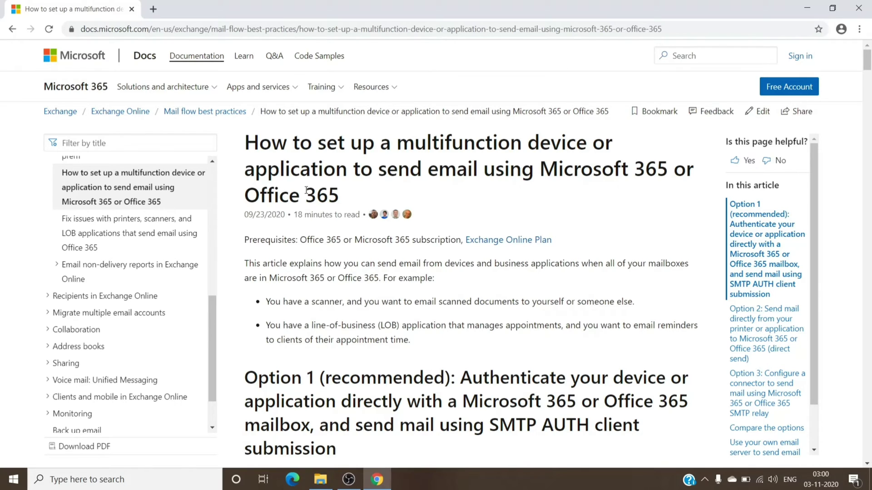
- Scroll the Microsoft Docs article past Option 1's SMTP AUTH settings down to Option 2
scroll(526, 378, down, 6)
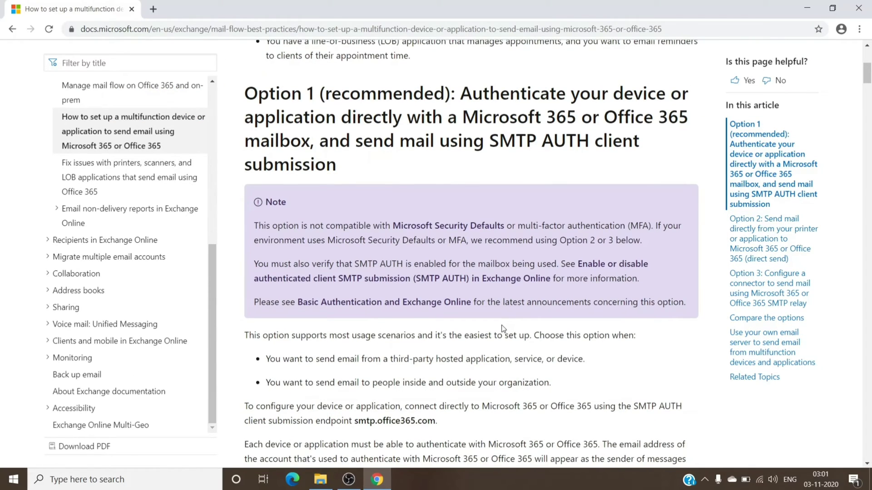
scroll(499, 327, down, 1)
scroll(500, 327, down, 3)
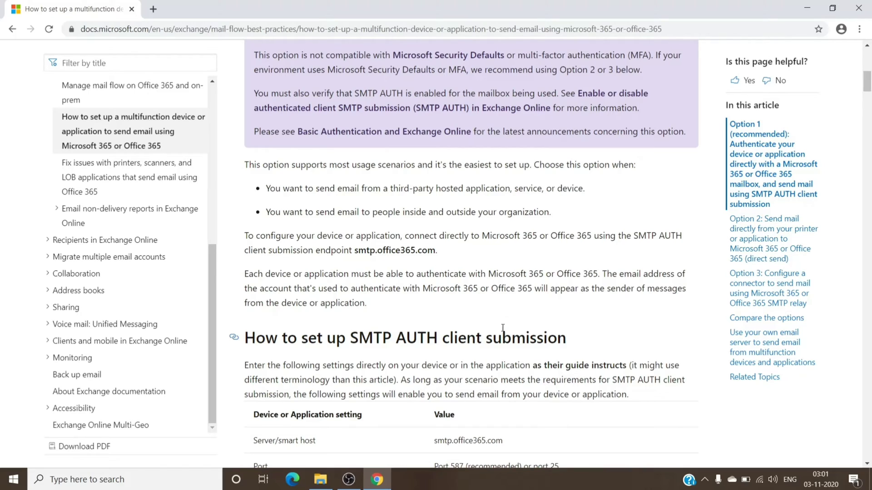
scroll(504, 325, down, 4)
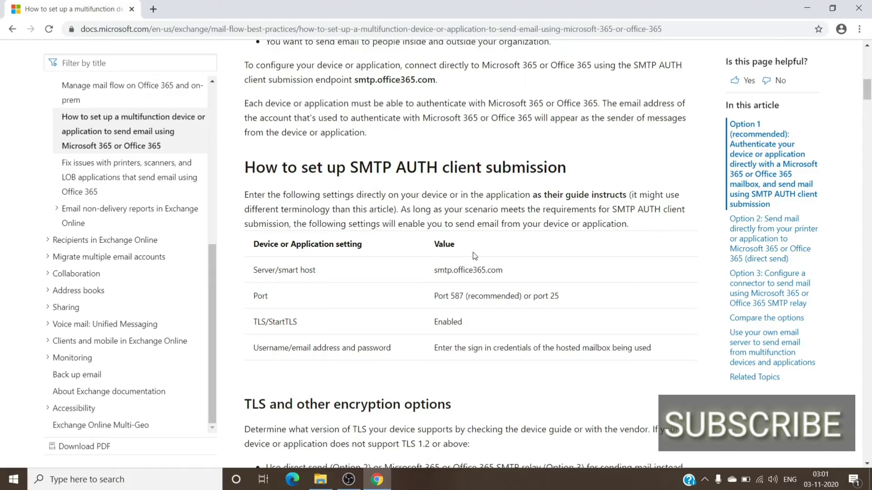
scroll(508, 289, down, 3)
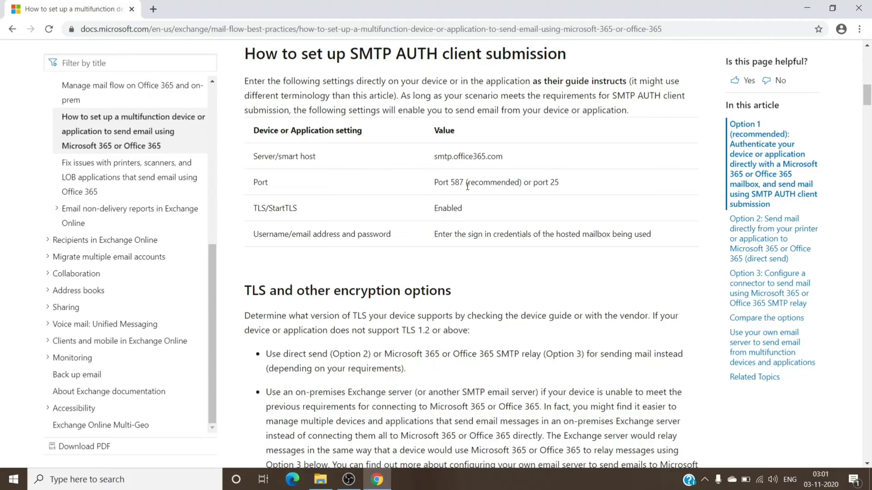
scroll(444, 210, down, 3)
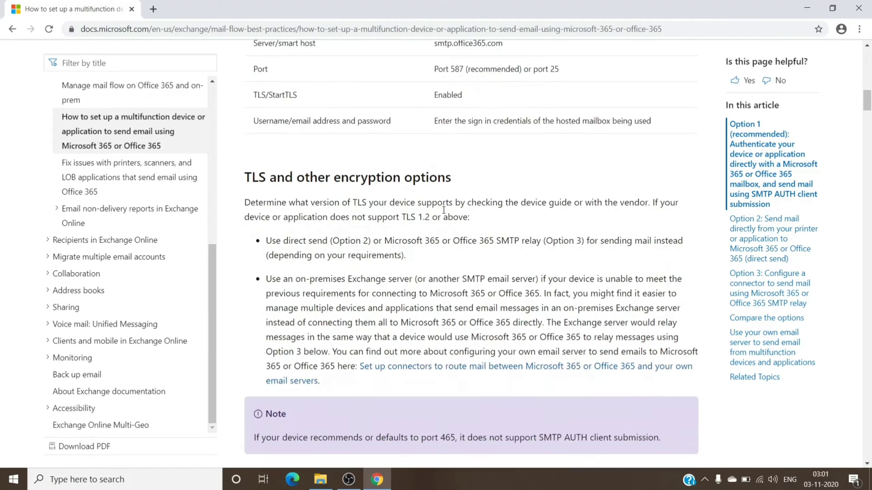
scroll(444, 210, down, 15)
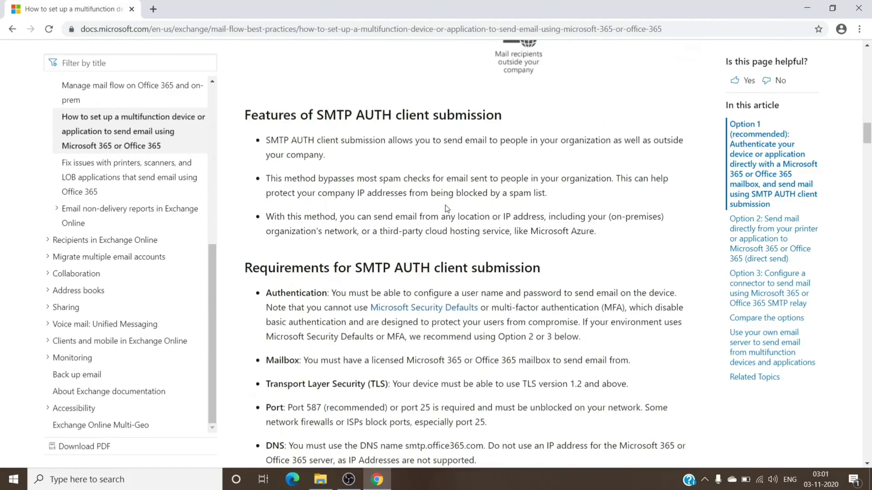
scroll(445, 205, down, 7)
scroll(445, 205, down, 5)
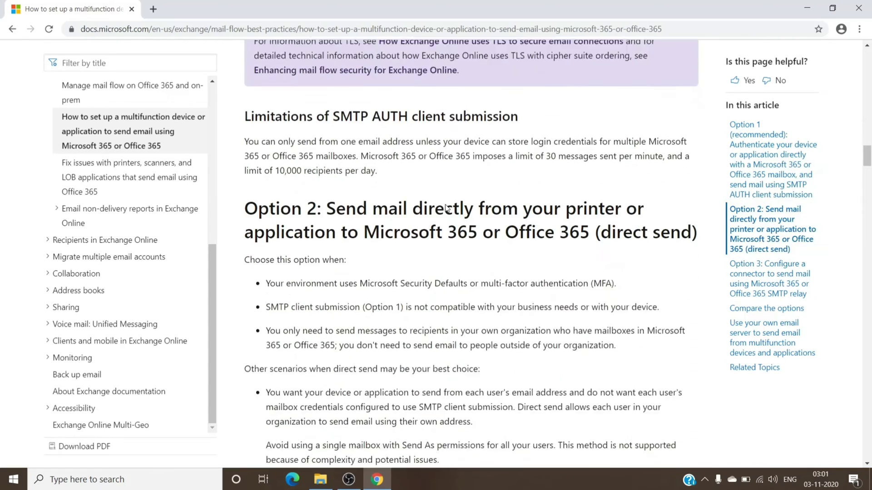
- Scroll through the direct send settings, SPF record and steps to the Features of direct send list
scroll(445, 205, down, 5)
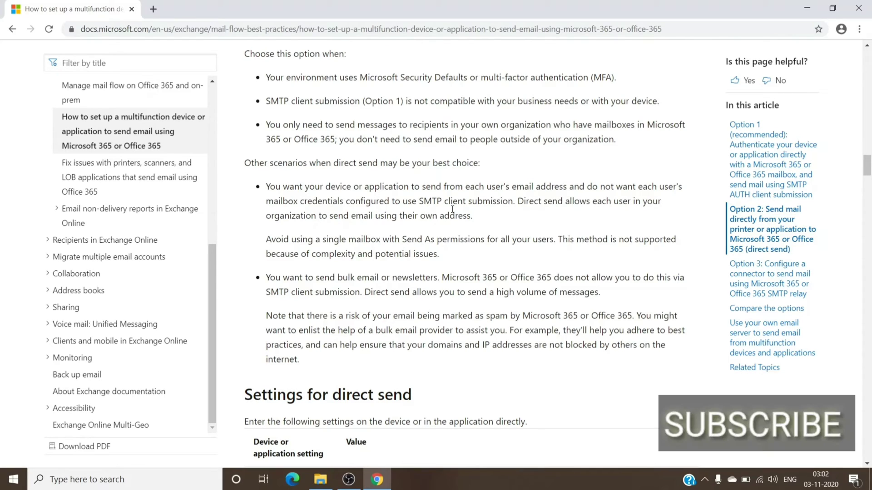
scroll(452, 209, down, 6)
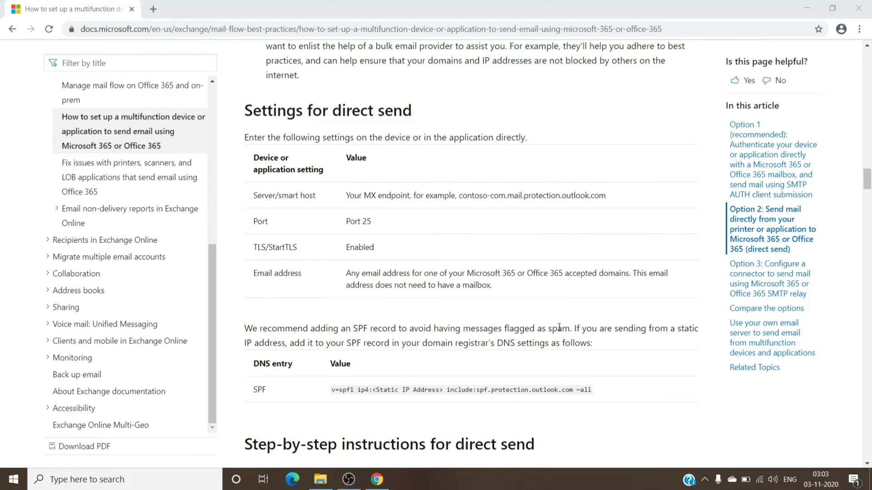
scroll(559, 328, down, 7)
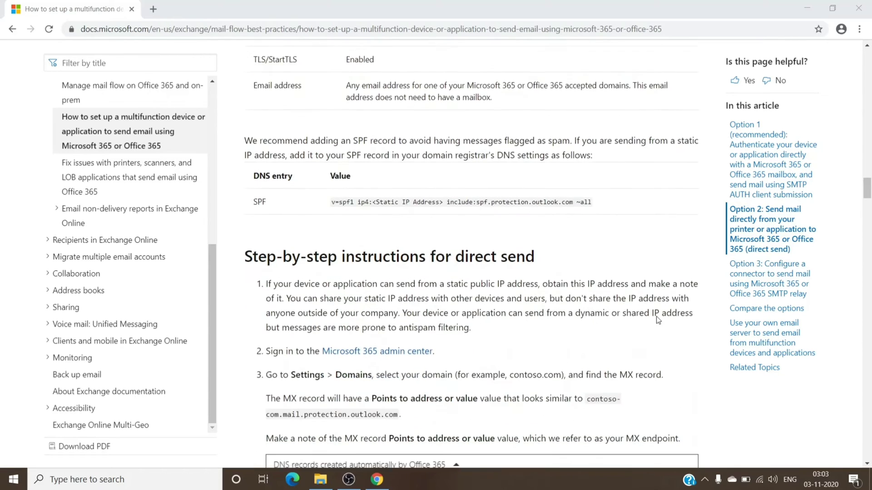
scroll(645, 331, down, 15)
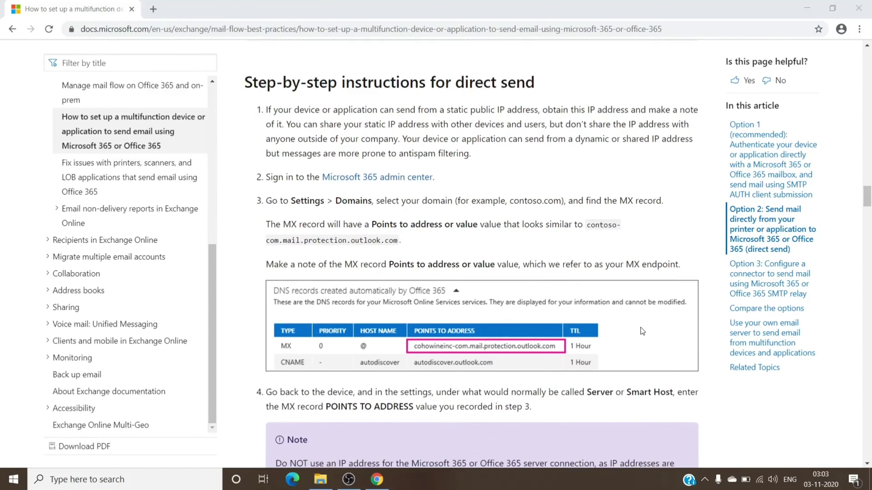
scroll(642, 330, down, 10)
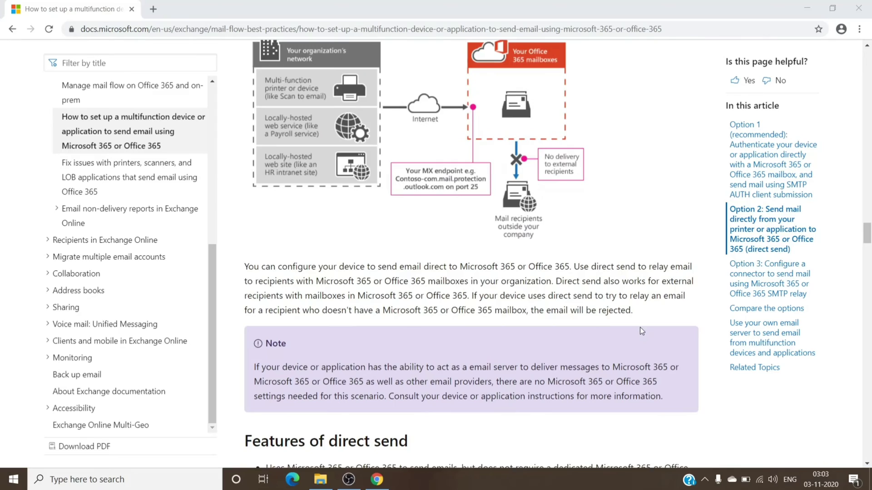
scroll(638, 333, up, 10)
scroll(638, 332, up, 20)
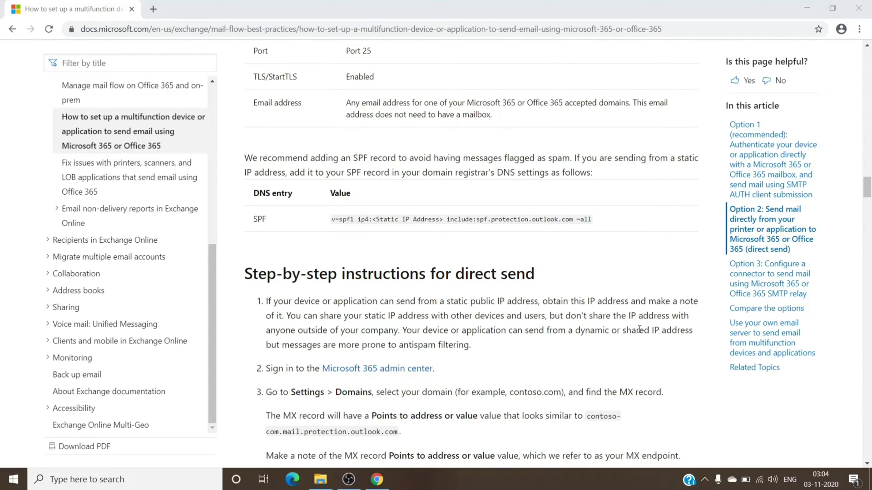
scroll(639, 330, down, 10)
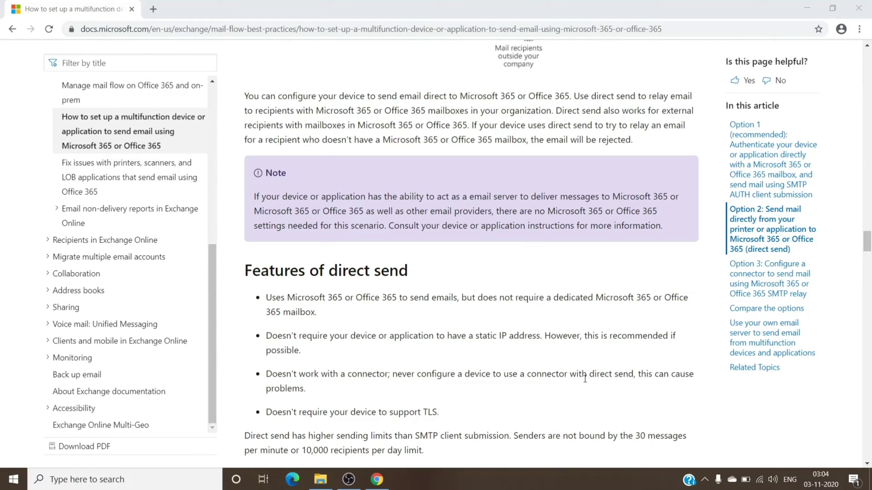
- Scroll down to Option 3's SMTP relay and connector settings tables
scroll(559, 339, down, 15)
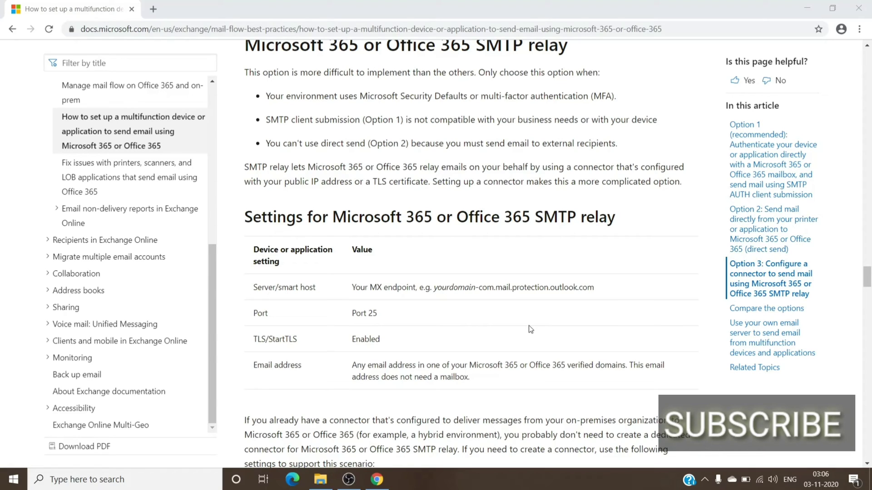
scroll(531, 330, down, 6)
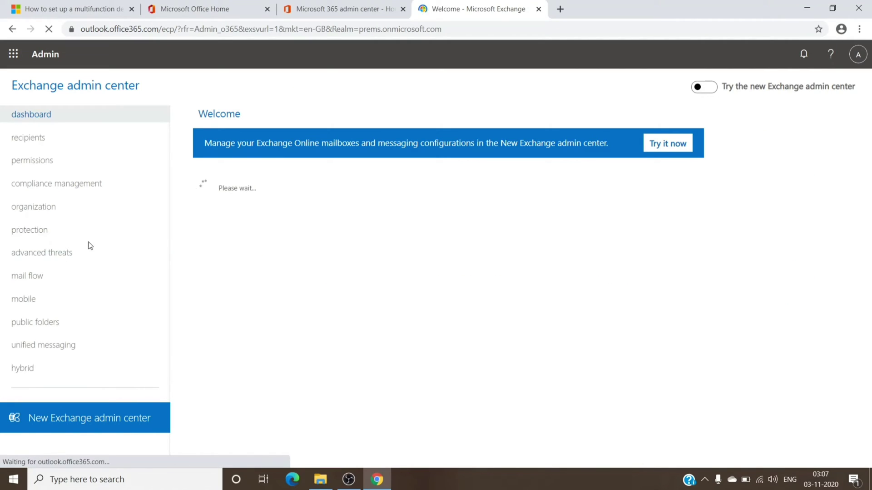
- Go to mail flow connectors in Exchange admin center, dismissing the connection error
click(51, 277)
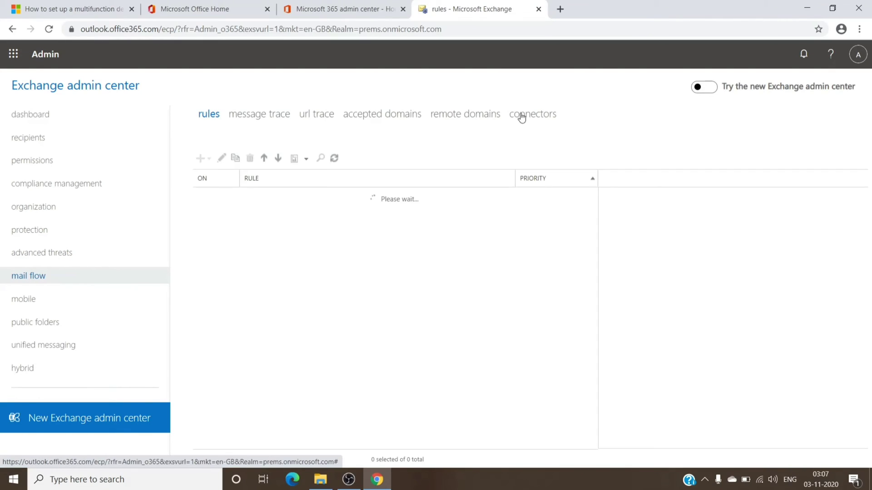
click(537, 116)
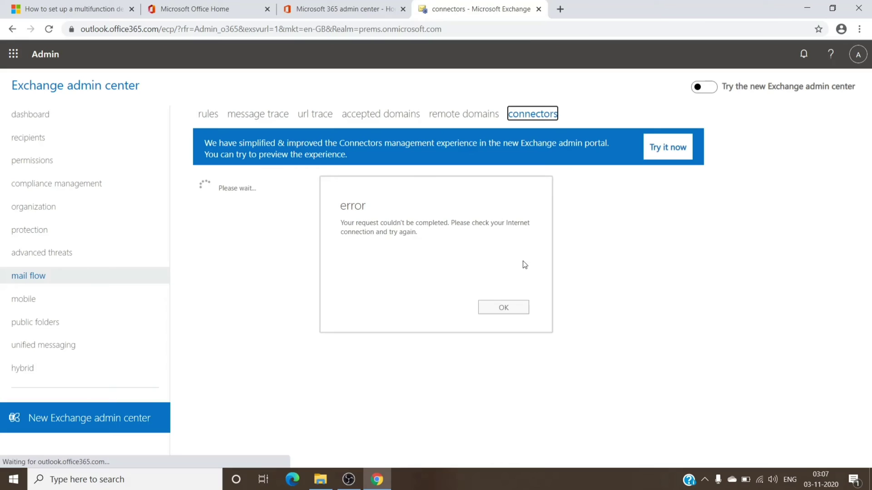
click(505, 308)
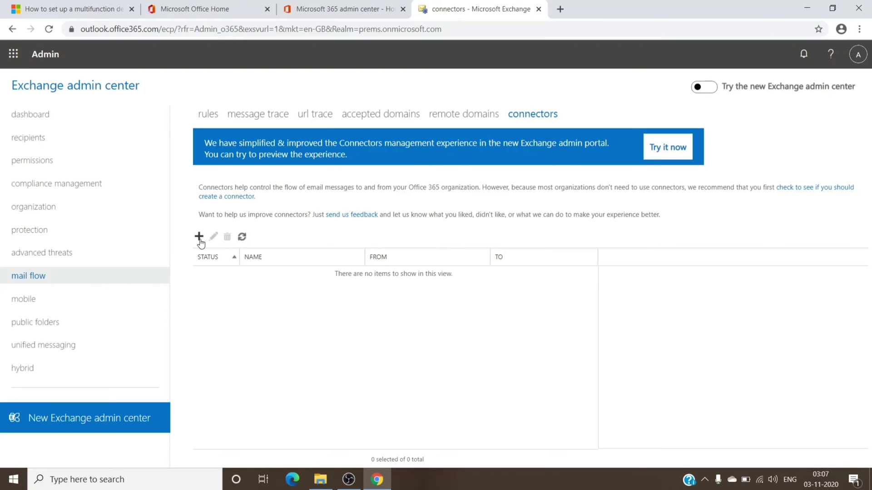
- Create a new connector from your organization's email server to Office 365 named 'test'
click(199, 237)
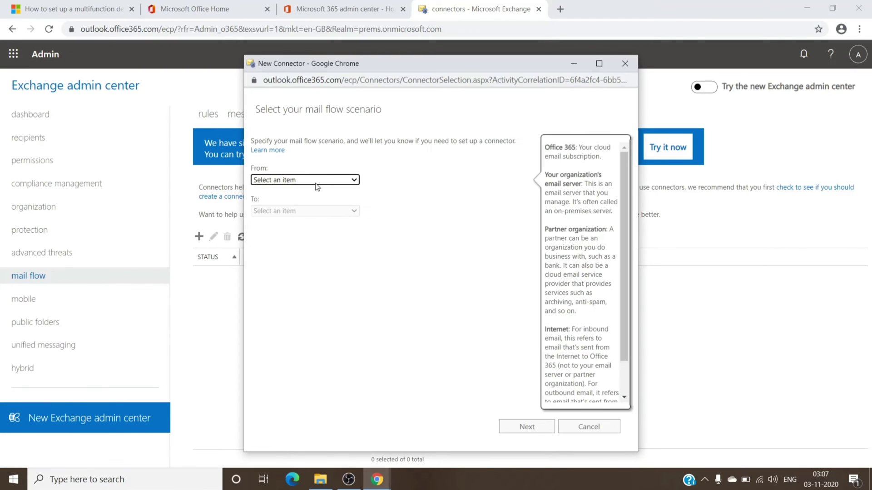
click(316, 181)
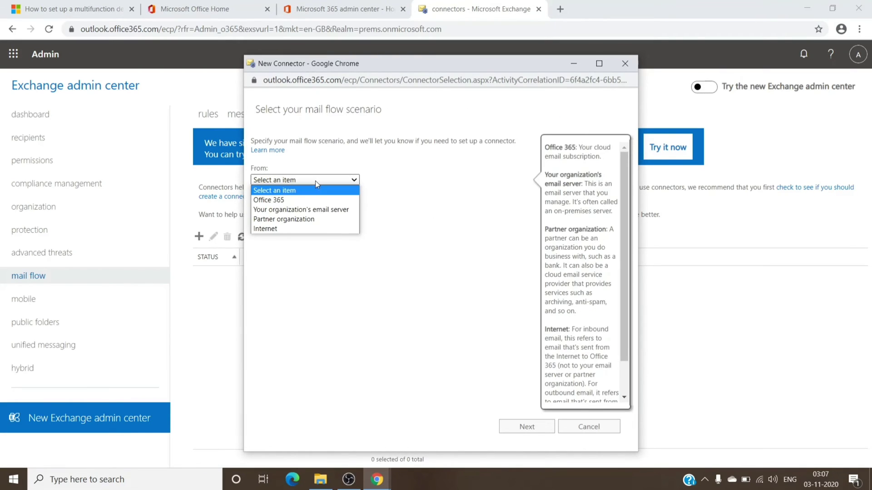
click(312, 211)
click(301, 211)
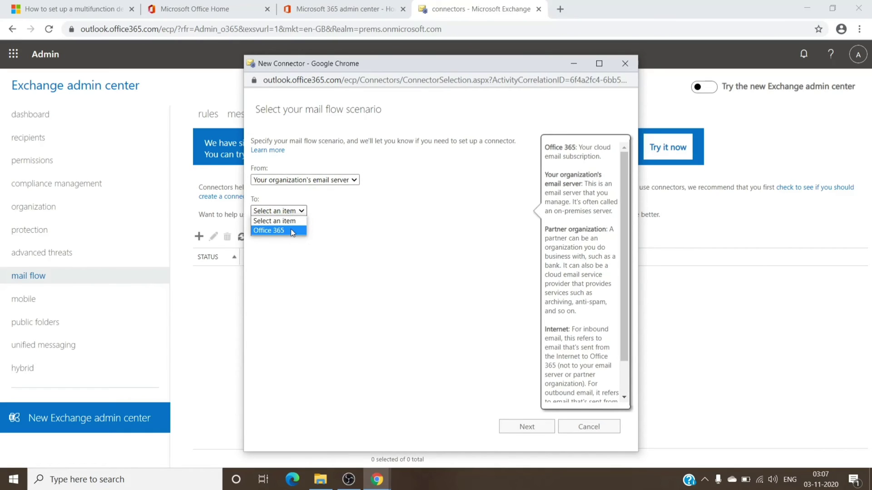
click(290, 231)
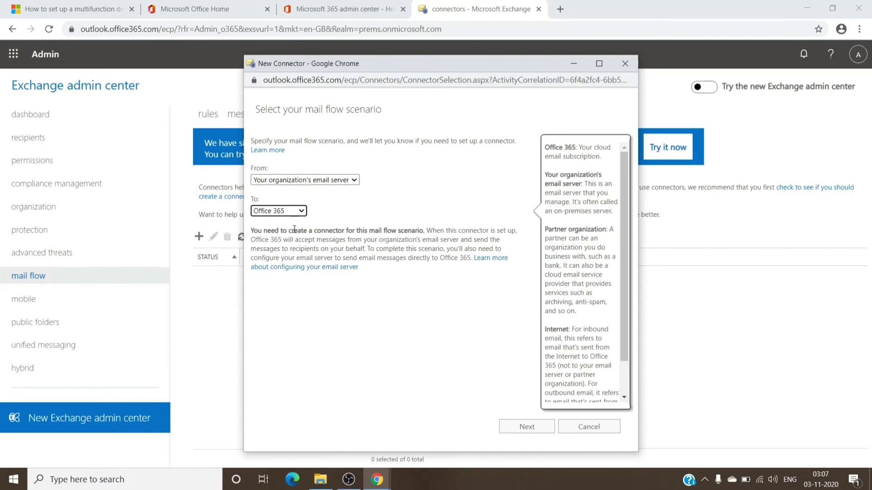
click(526, 426)
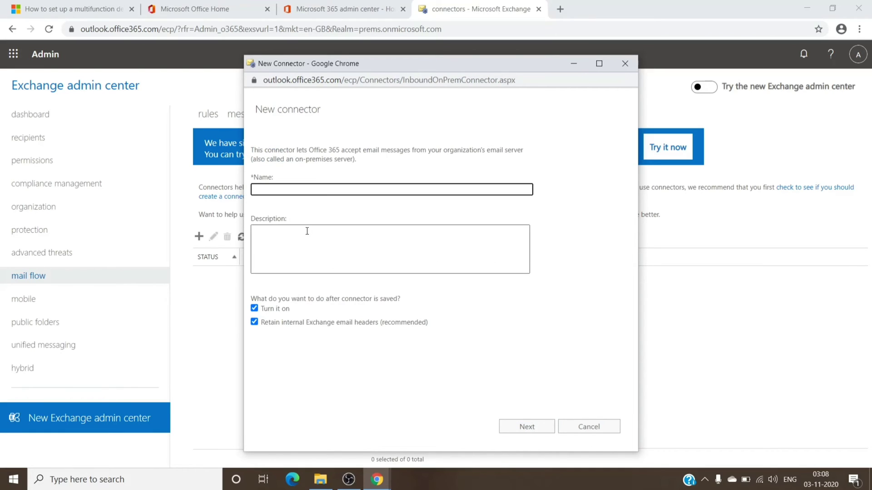
text(test)
mouse_move(291, 313)
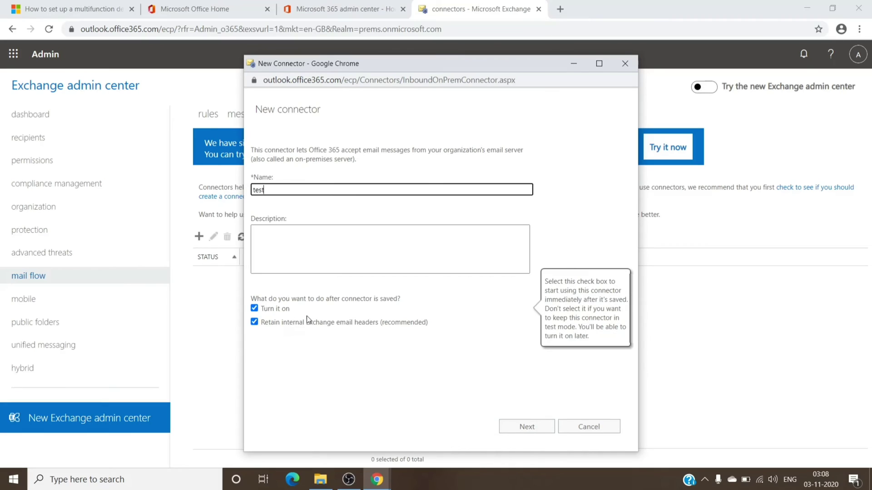
click(527, 427)
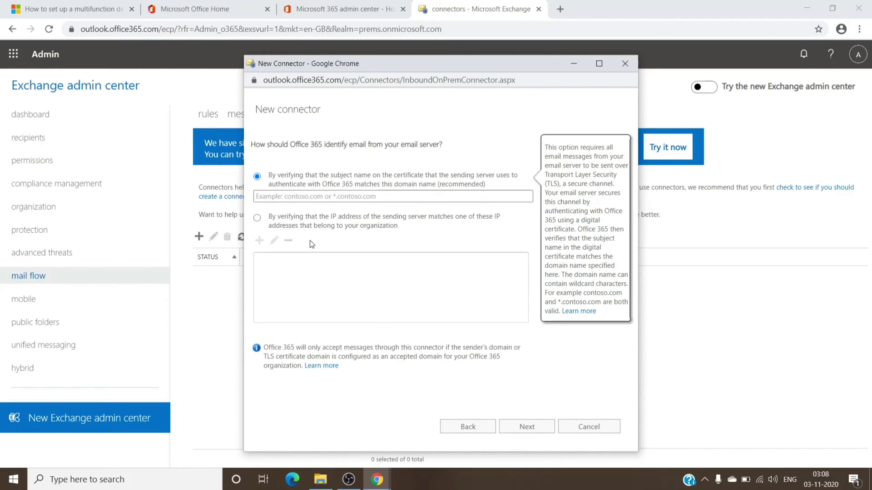
- Have the connector identify the sending server by IP address, then open a blank Chrome tab
click(258, 219)
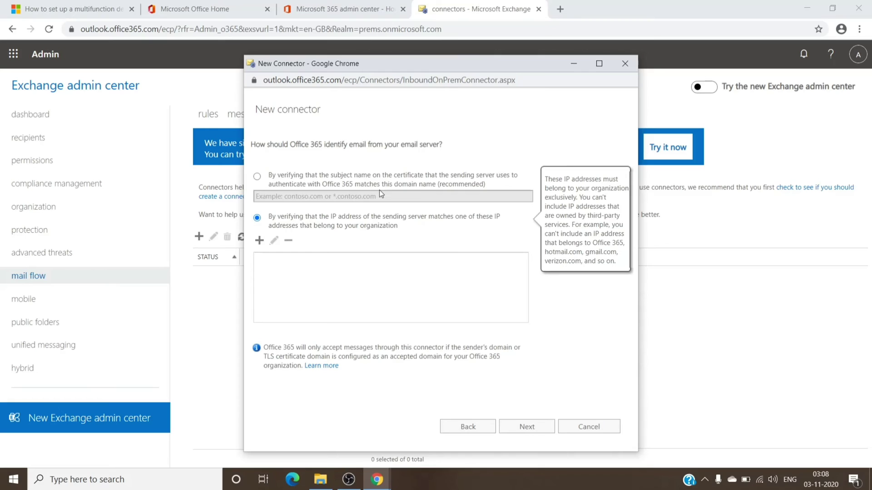
mouse_move(381, 185)
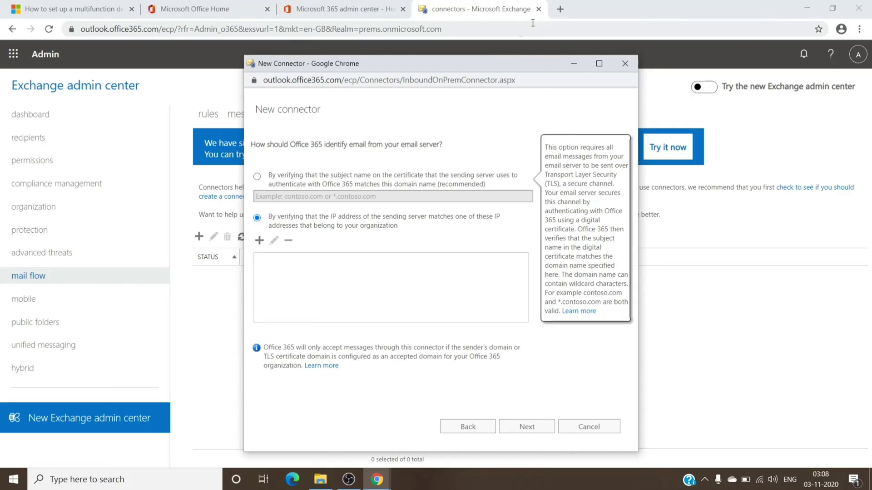
click(562, 9)
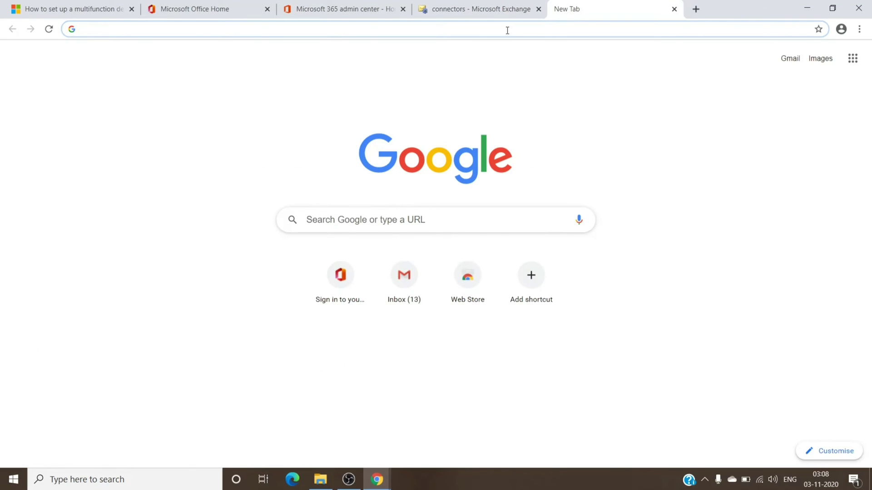
- Enter 'whats my ip' in the new tab's address bar, then go back to the Exchange connectors tab
text(whats)
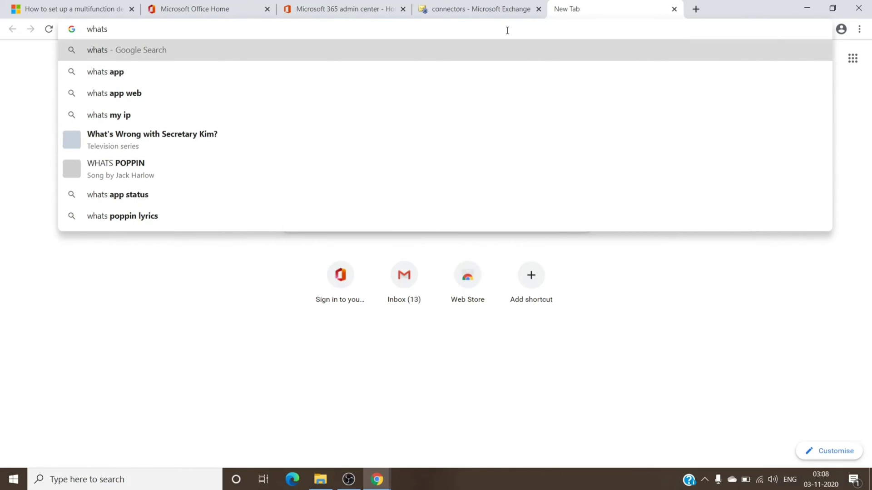
text( my ip)
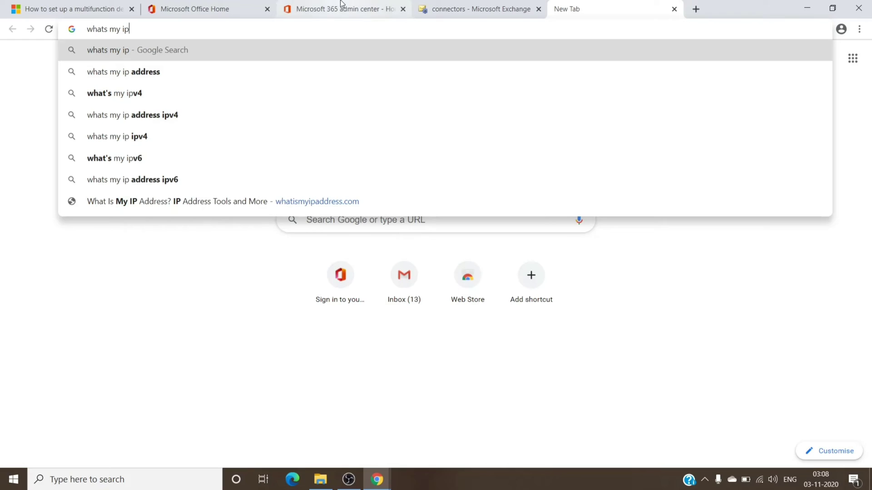
click(449, 4)
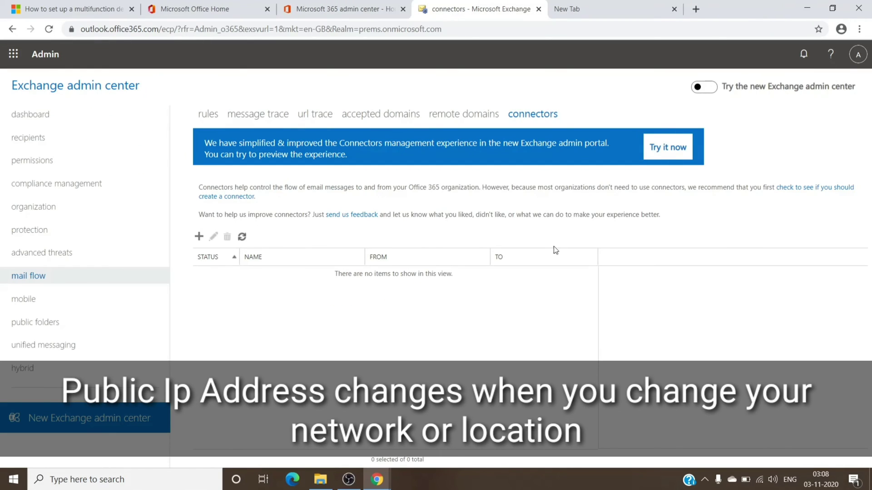
- Restore the new connector wizard, abandon adding an IP address, and cancel the wizard
click(379, 481)
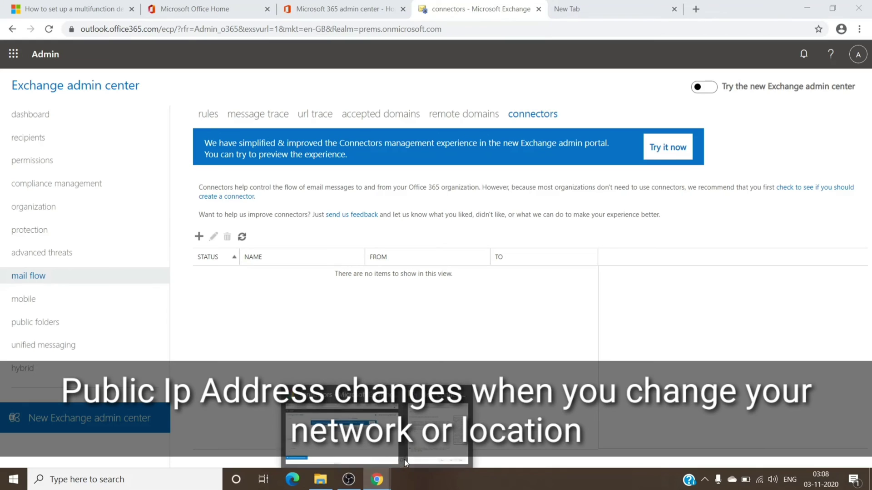
click(422, 438)
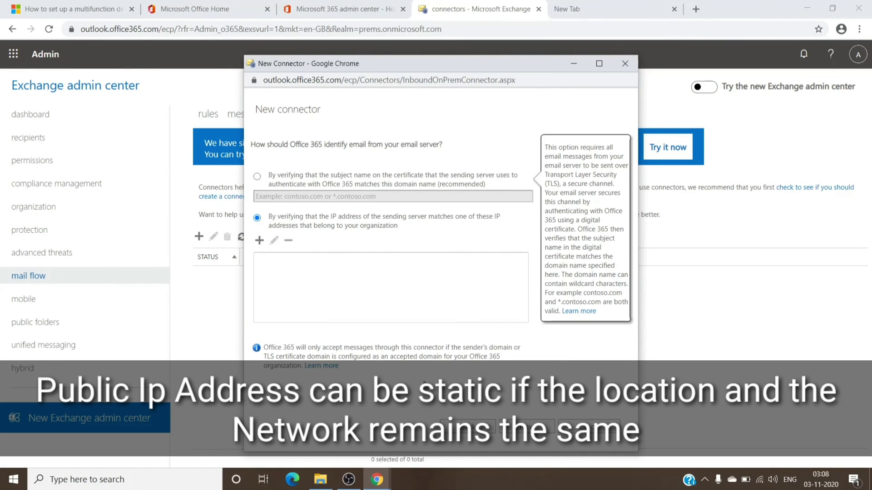
click(259, 241)
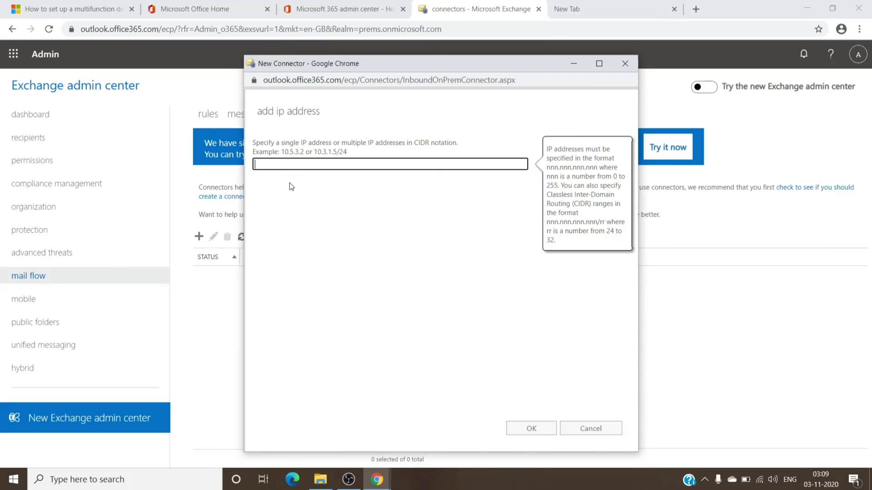
click(597, 432)
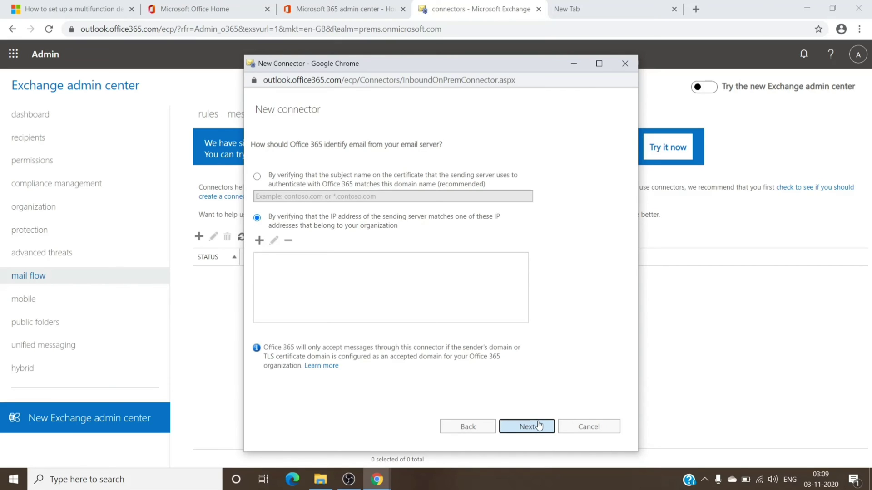
click(576, 425)
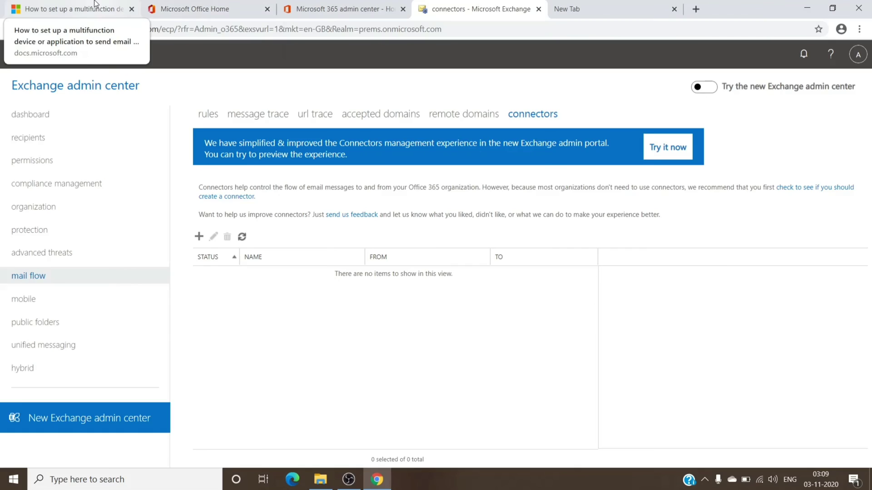
- Switch back to the multifunction device setup article in Microsoft Docs
click(73, 9)
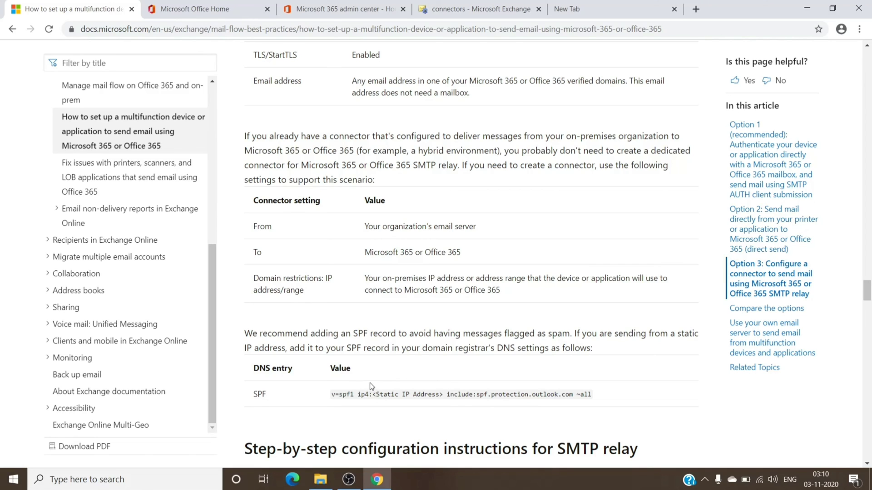
scroll(372, 383, up, 1)
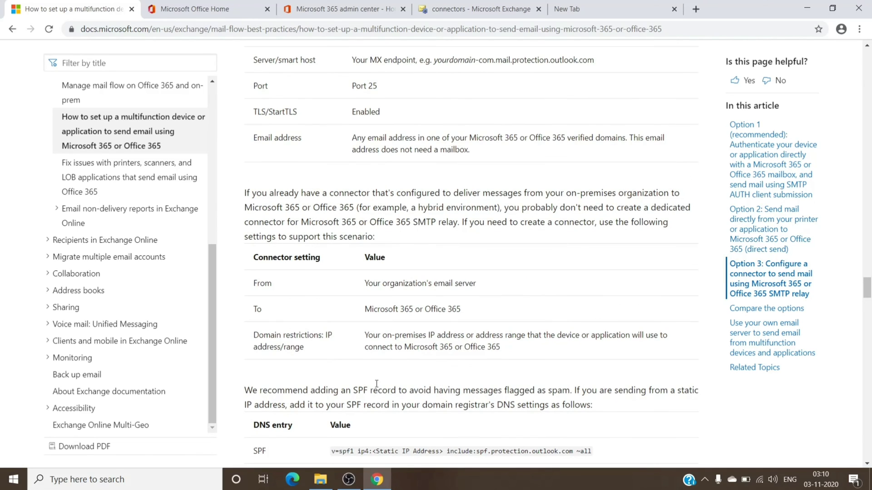